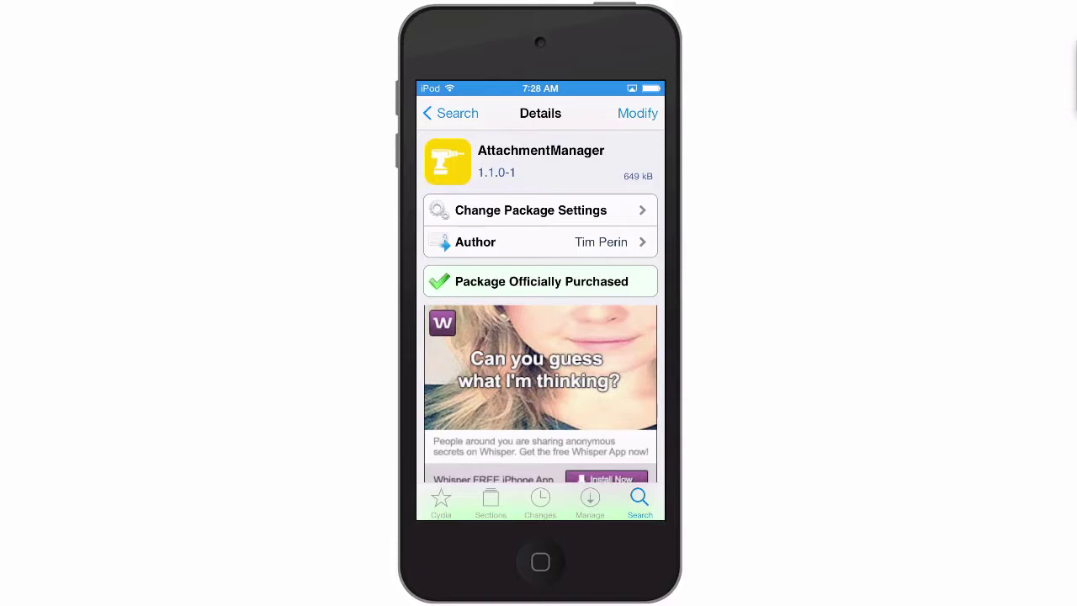
Scroll down through the AttachmentManager package details and description in Cydia.
scroll(540, 307, "down", 5)
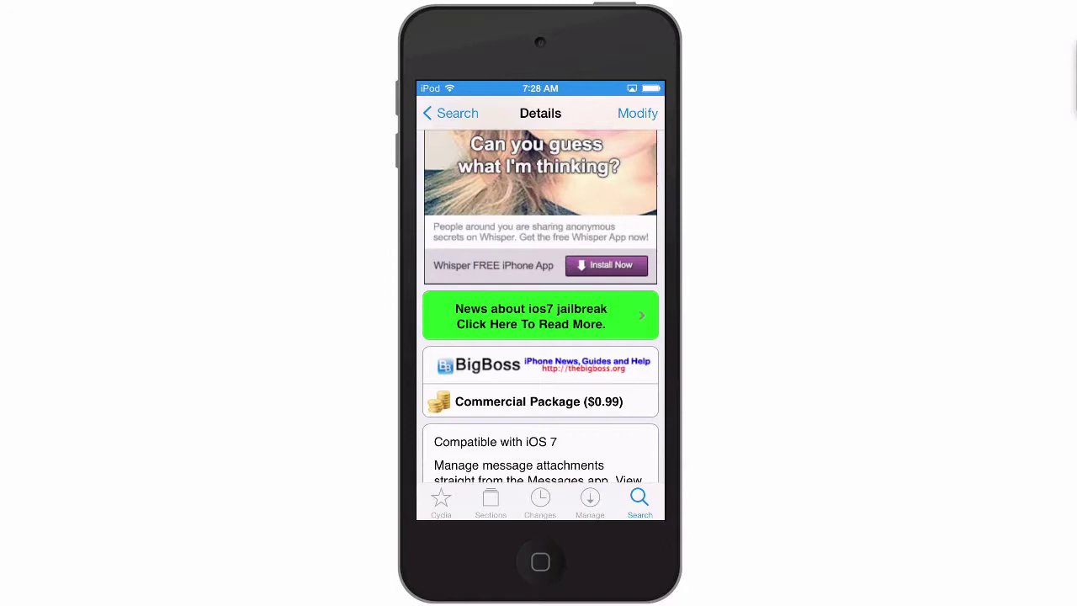
scroll(540, 324, "down", 5)
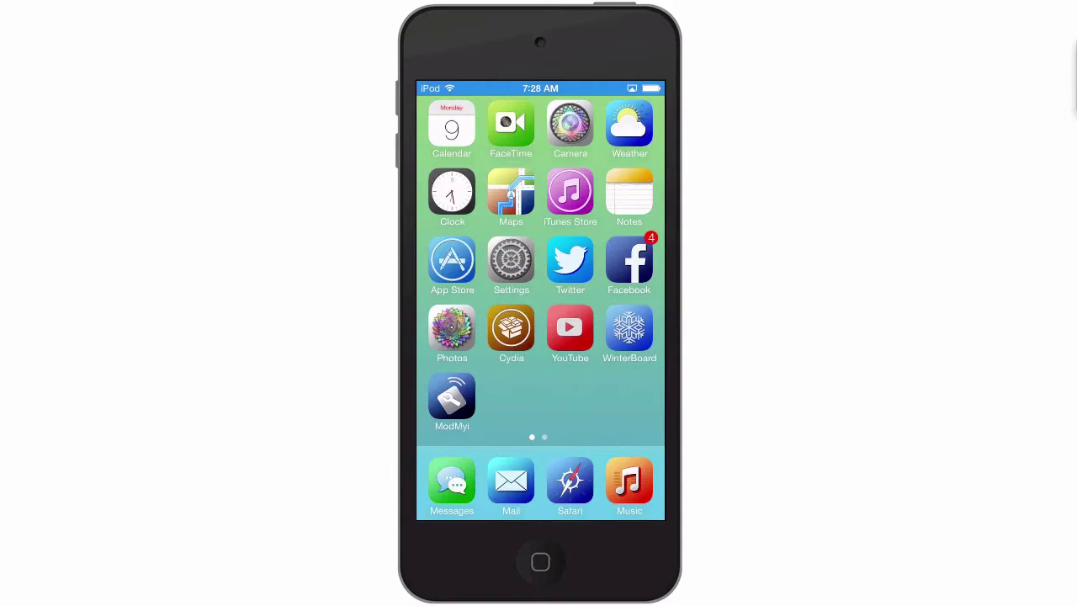
Open Messages, scroll through the conversation, and expand its Contact header options.
left_click(452, 481)
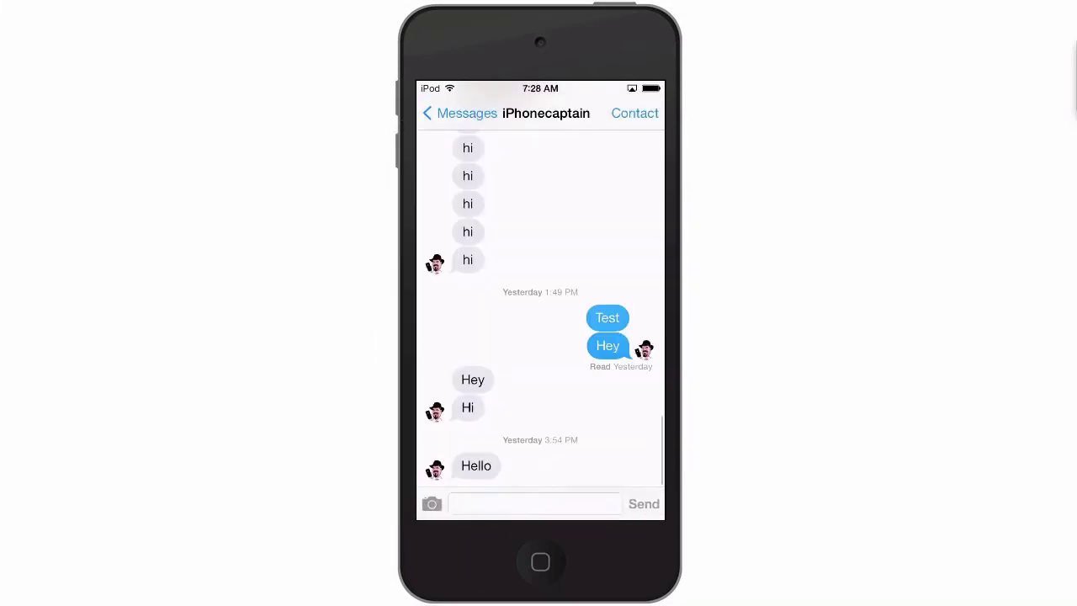
scroll(540, 303, "up", 5)
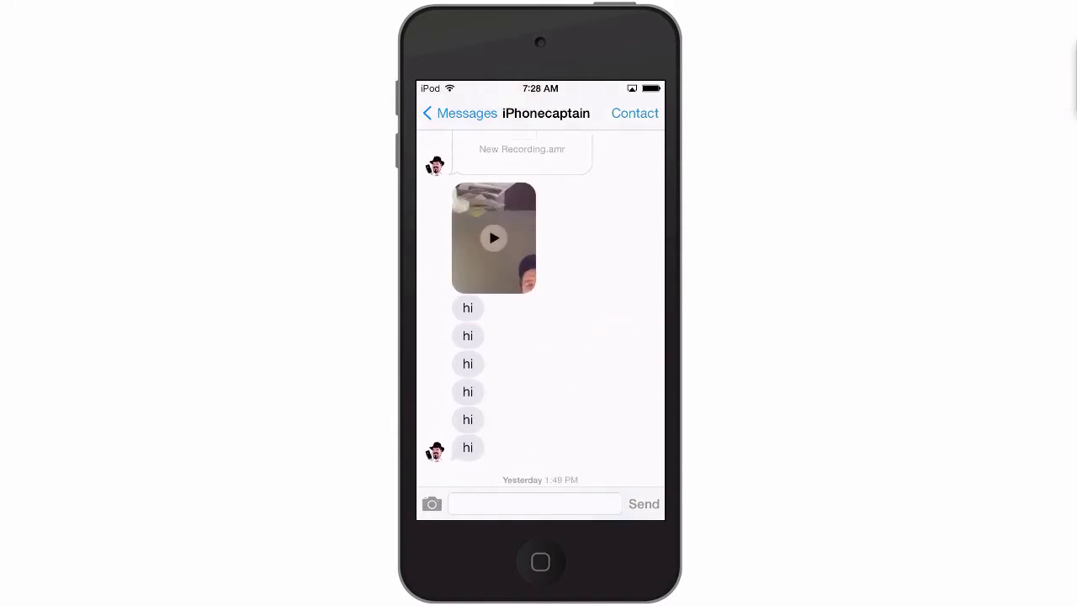
scroll(540, 307, "up", 3)
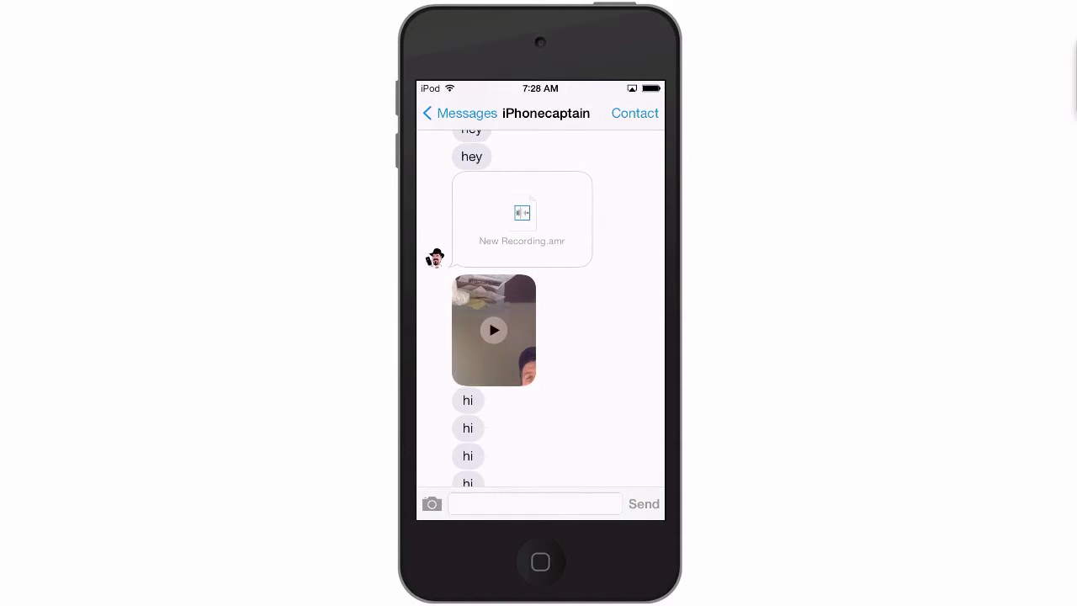
scroll(540, 307, "up", 5)
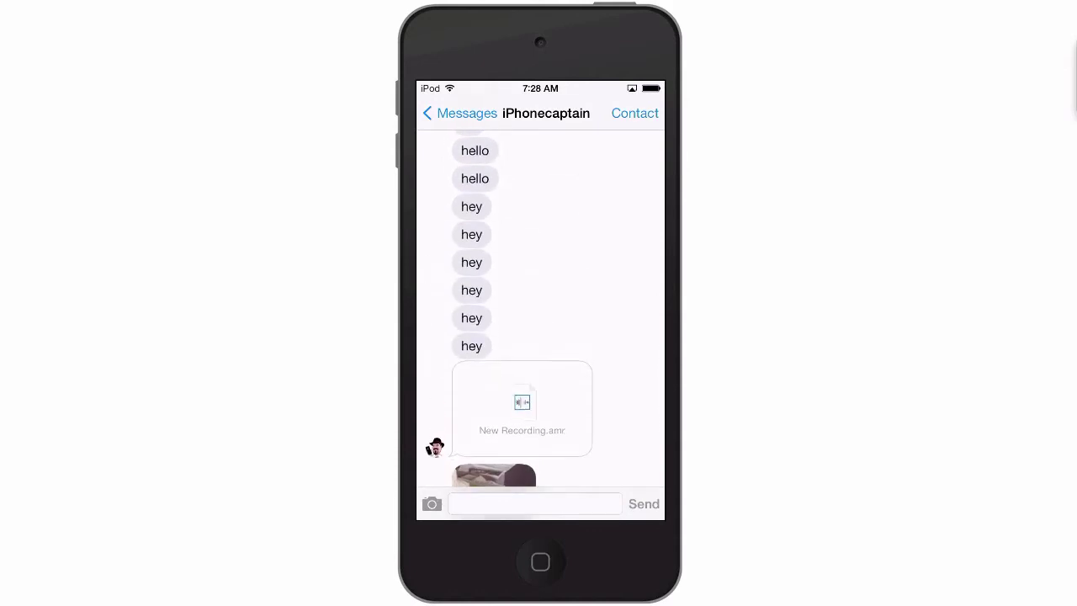
scroll(540, 307, "down", 3)
scroll(540, 307, "down", 10)
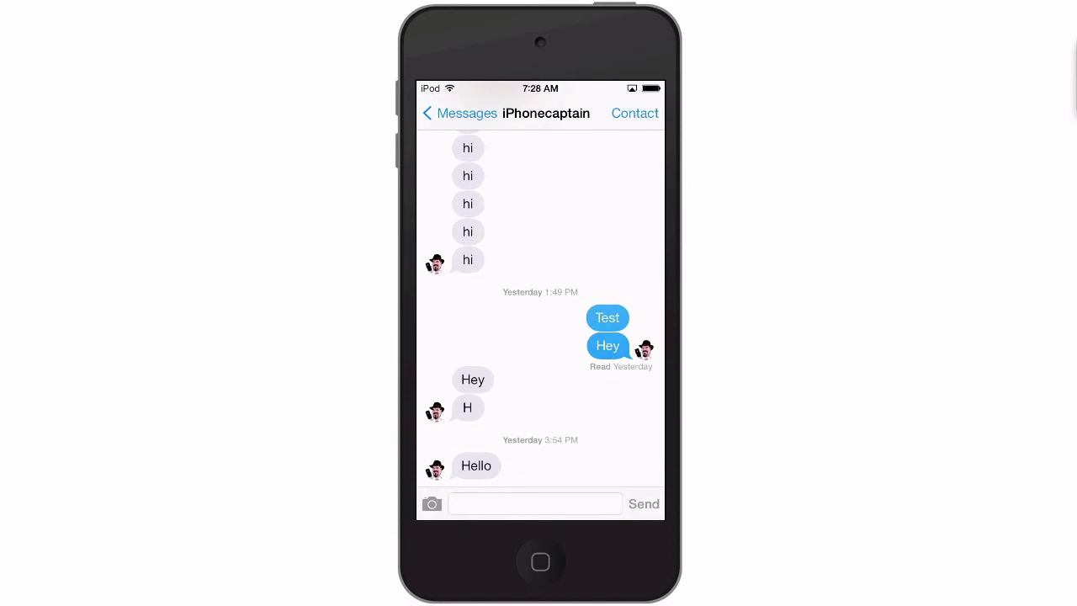
left_click(634, 113)
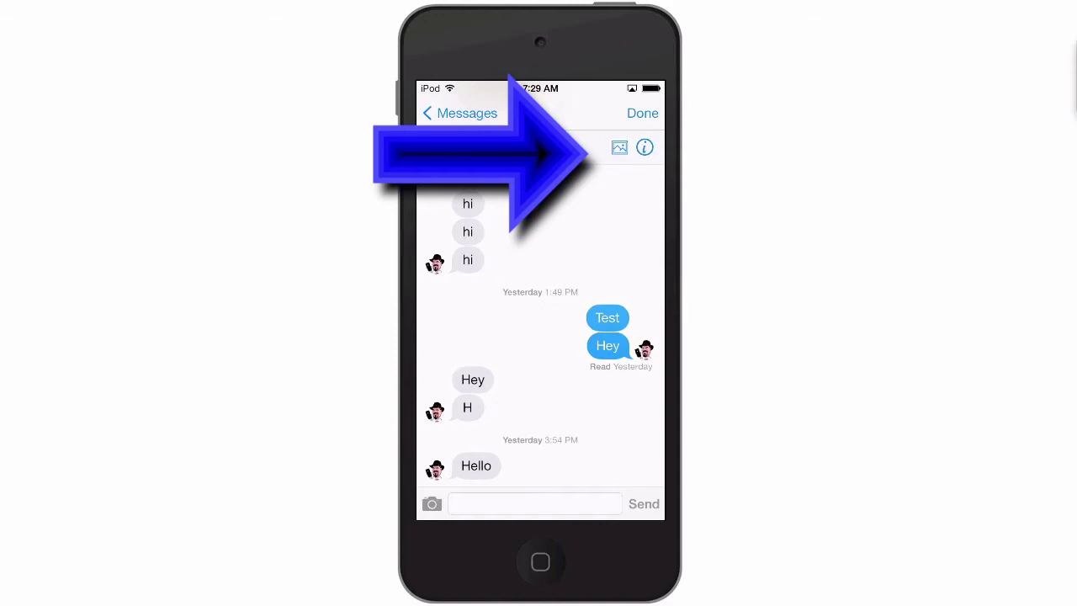
Open the conversation's media attachments grid, then back out to the conversations list.
left_click(619, 148)
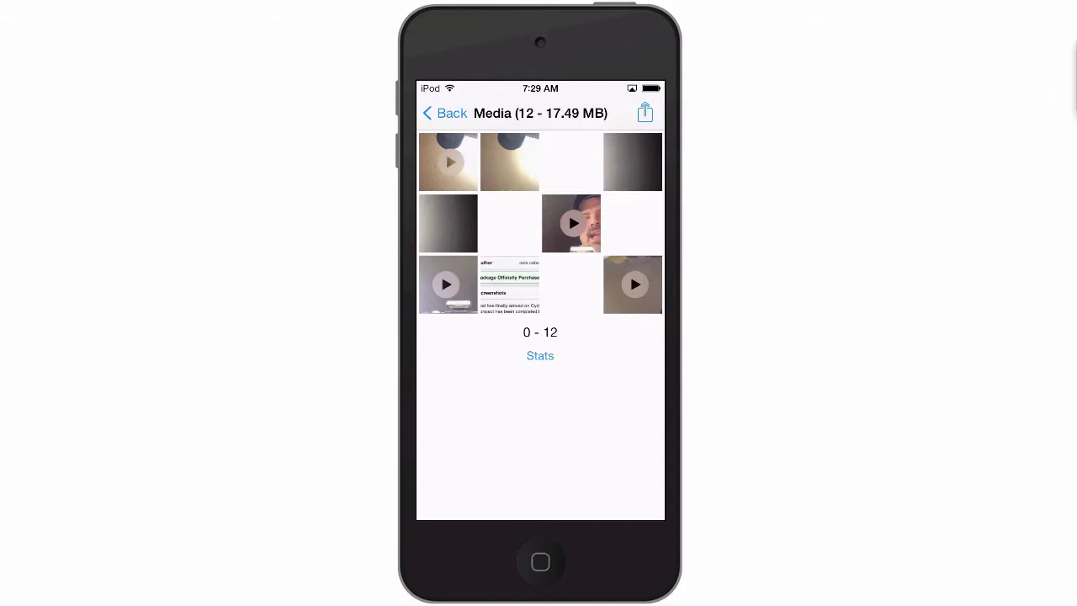
left_click(444, 112)
left_click(433, 113)
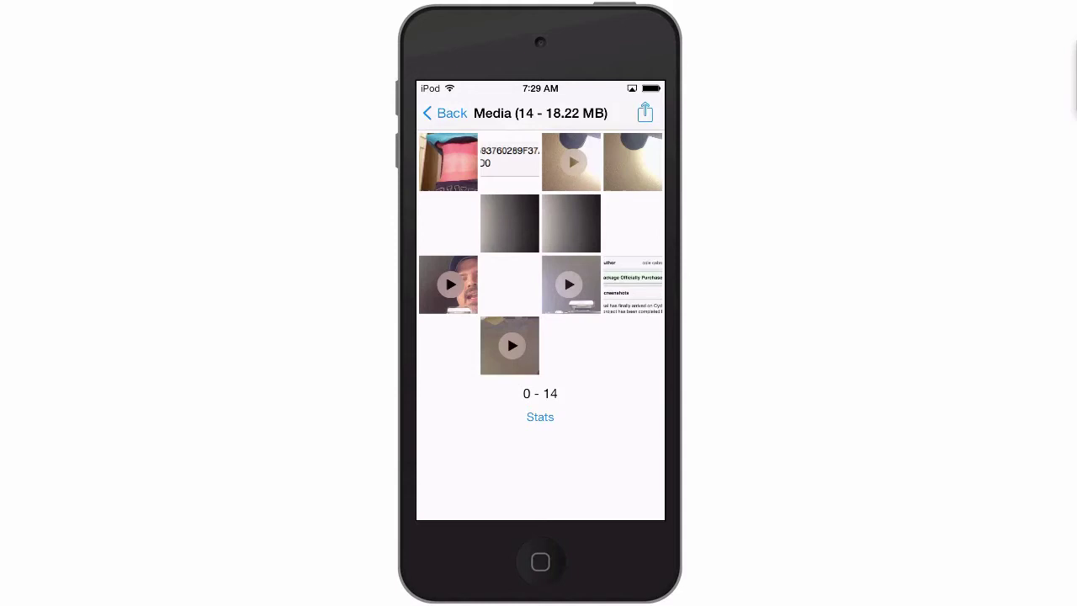
Show and cancel bulk actions for all 14 items, then open a single 5.16 KB image.
left_click(645, 113)
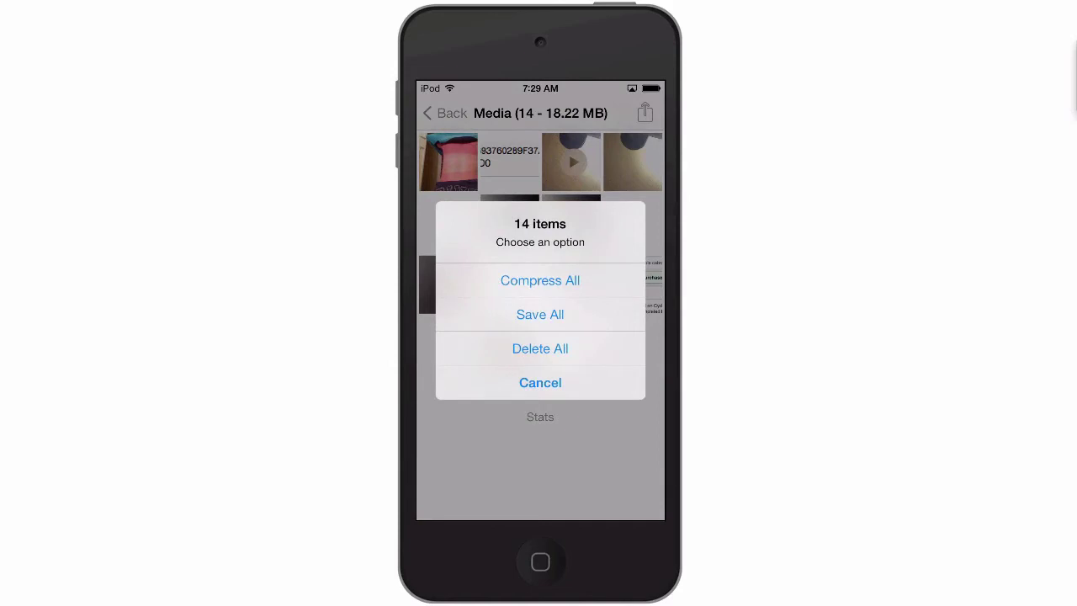
left_click(540, 280)
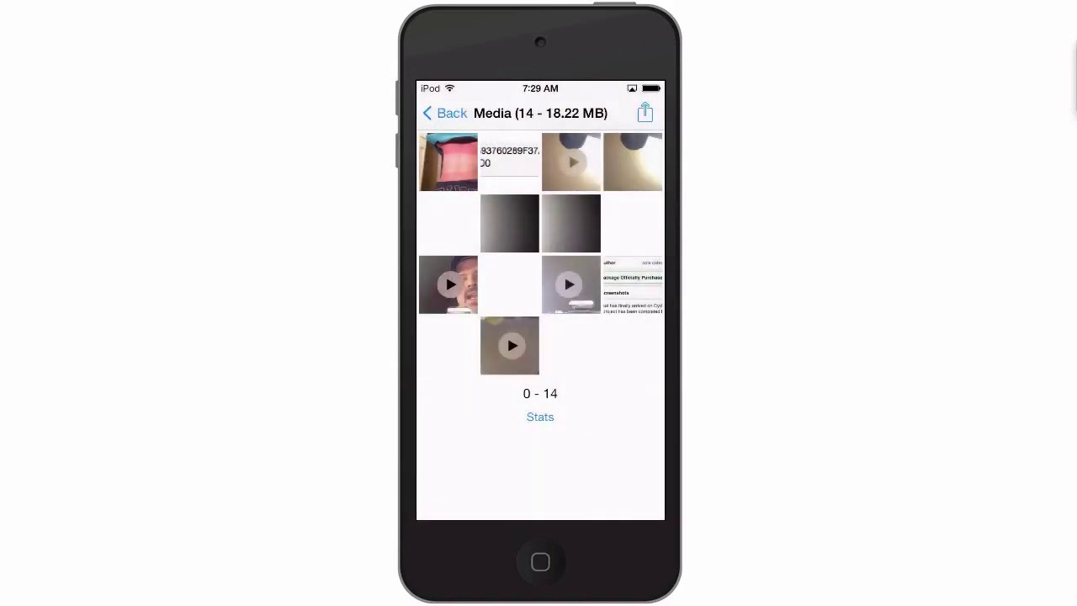
left_click(509, 285)
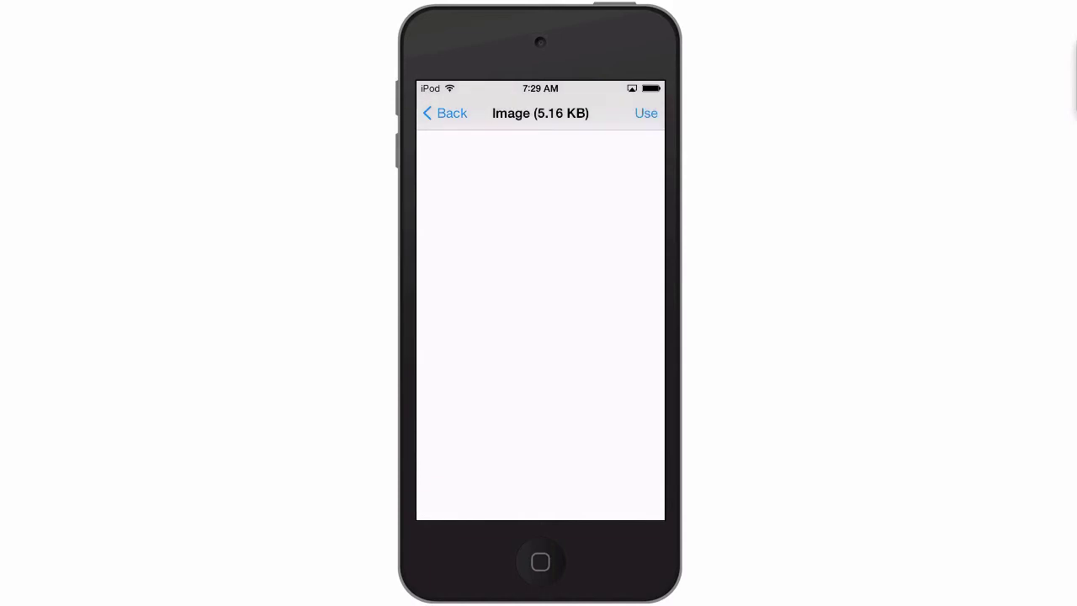
Choose More in the image's Options alert to reveal its share sheet.
left_click(646, 113)
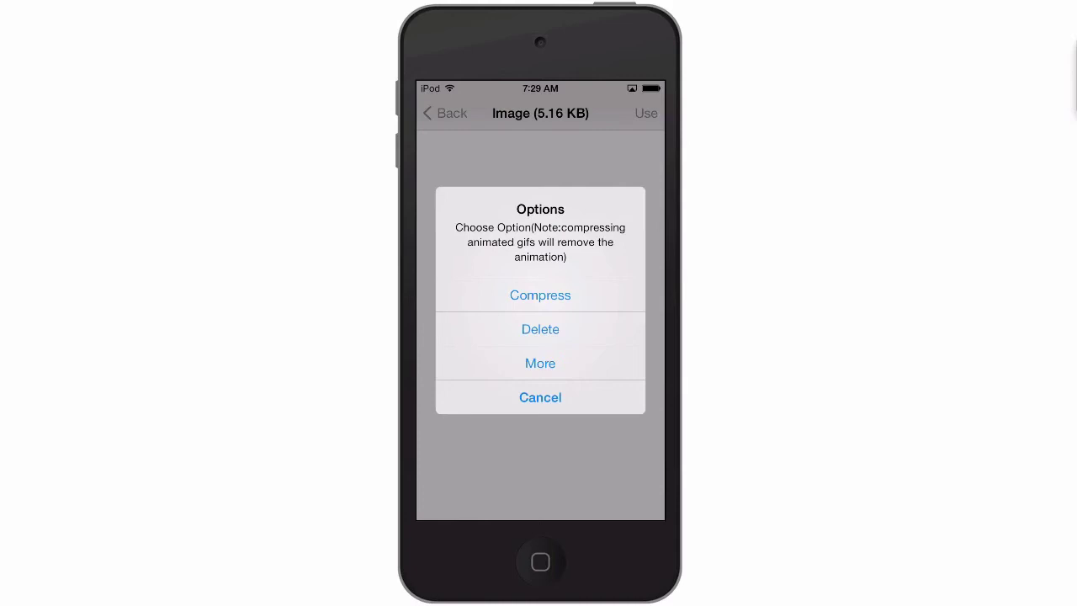
left_click(541, 363)
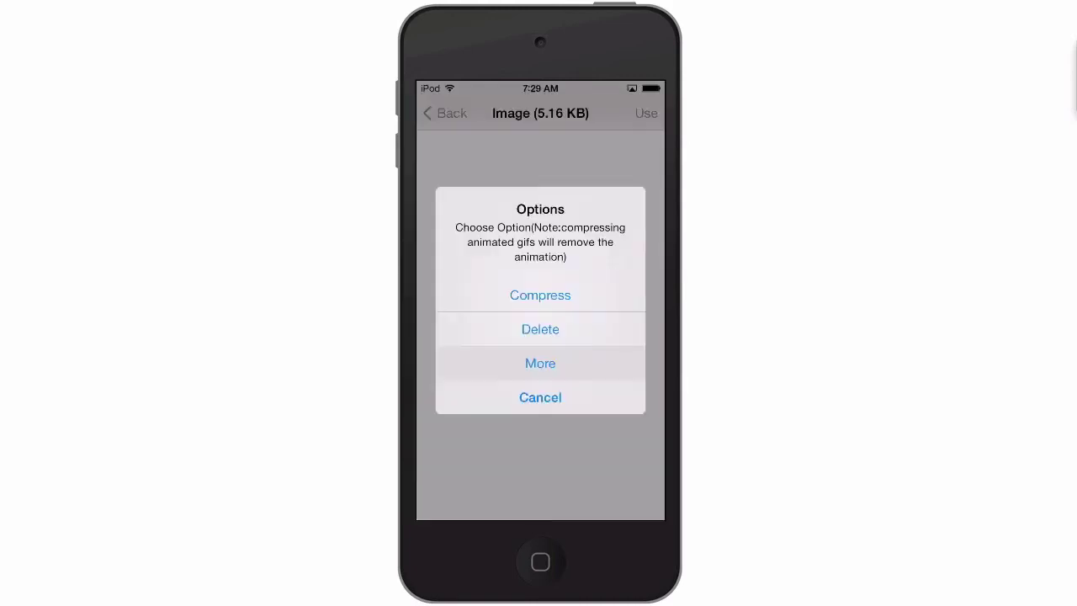
left_click(452, 480)
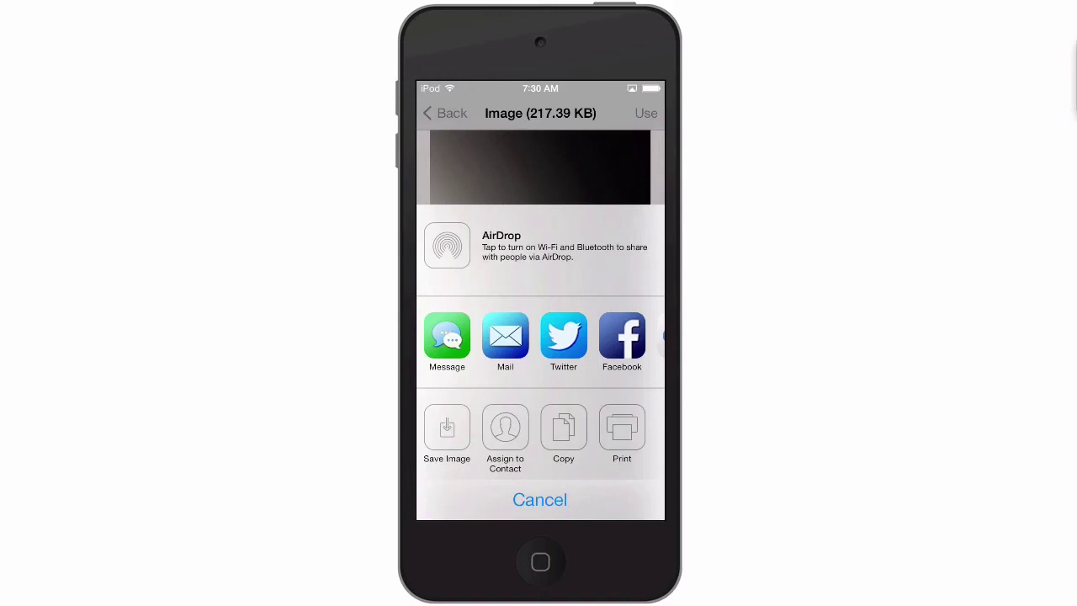
Swipe the share sheet's app row over to Flickr and back.
scroll(541, 336, "right", 3)
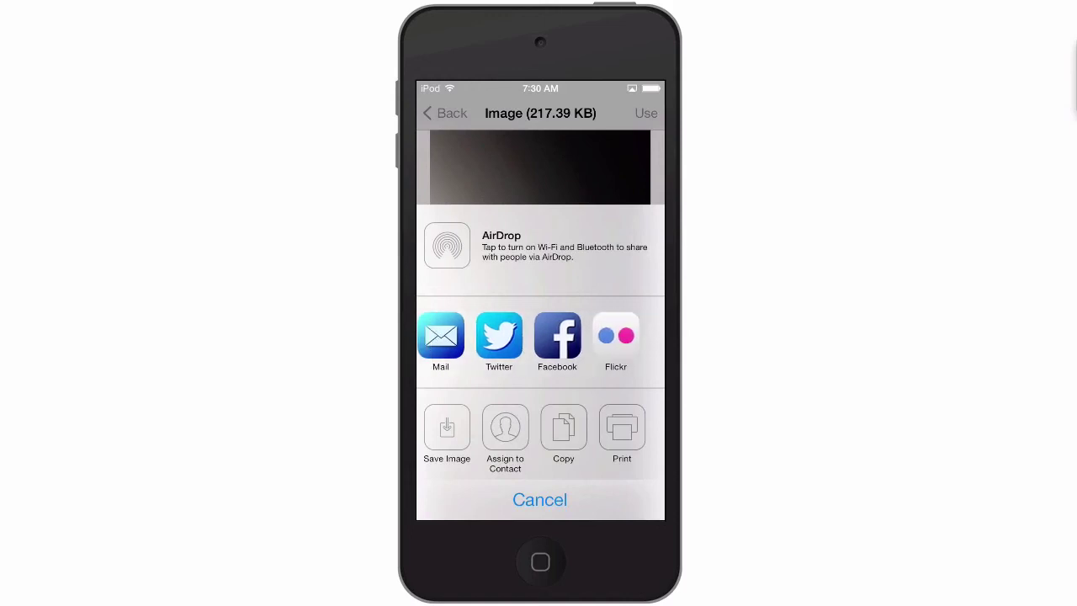
scroll(540, 336, "left", 3)
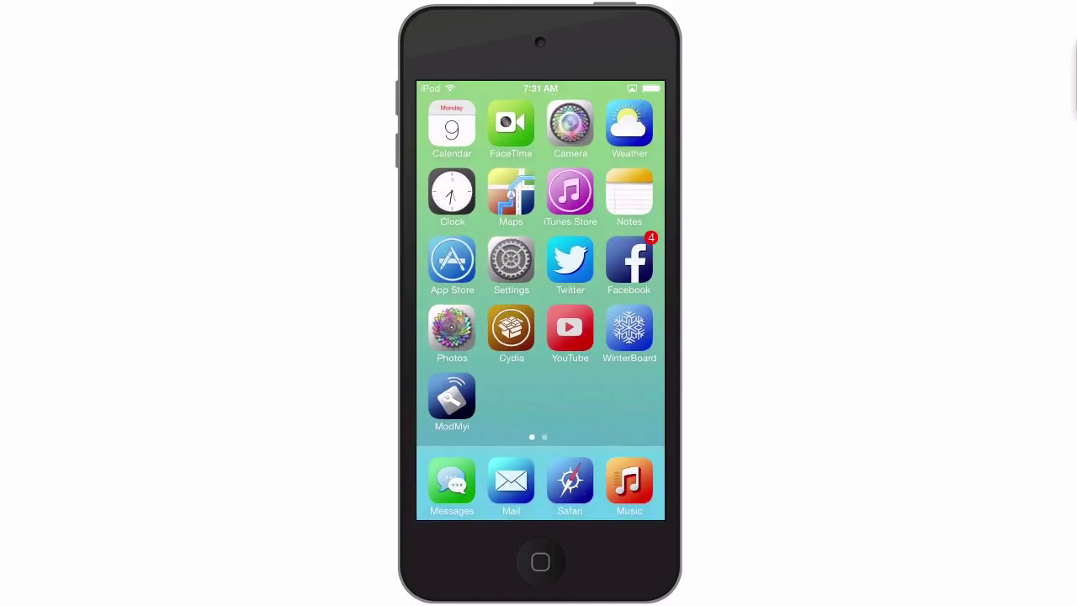
Open Cydia from the home screen.
left_click(511, 329)
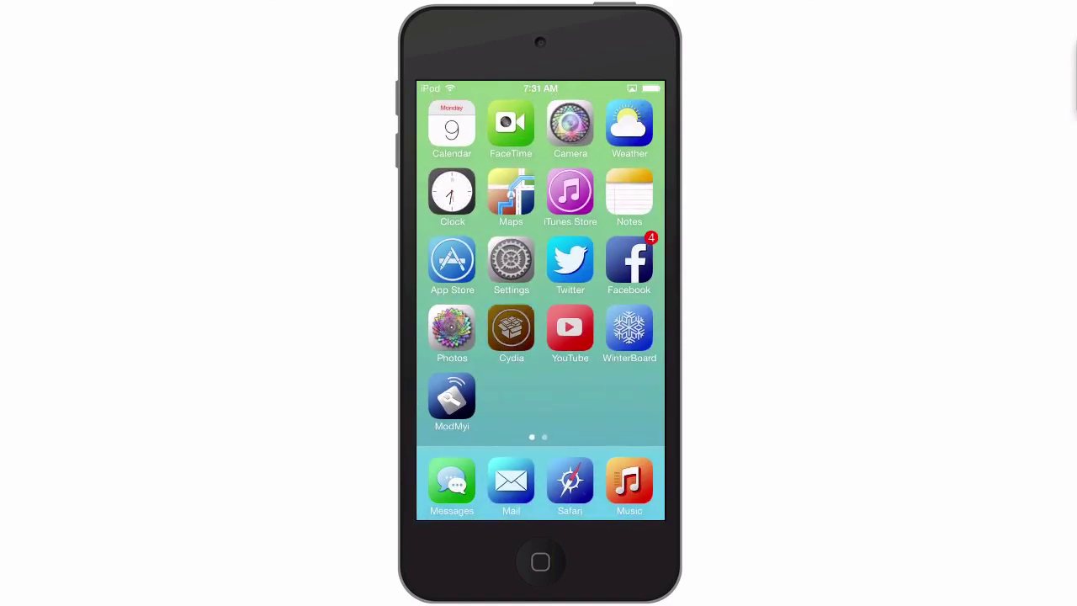